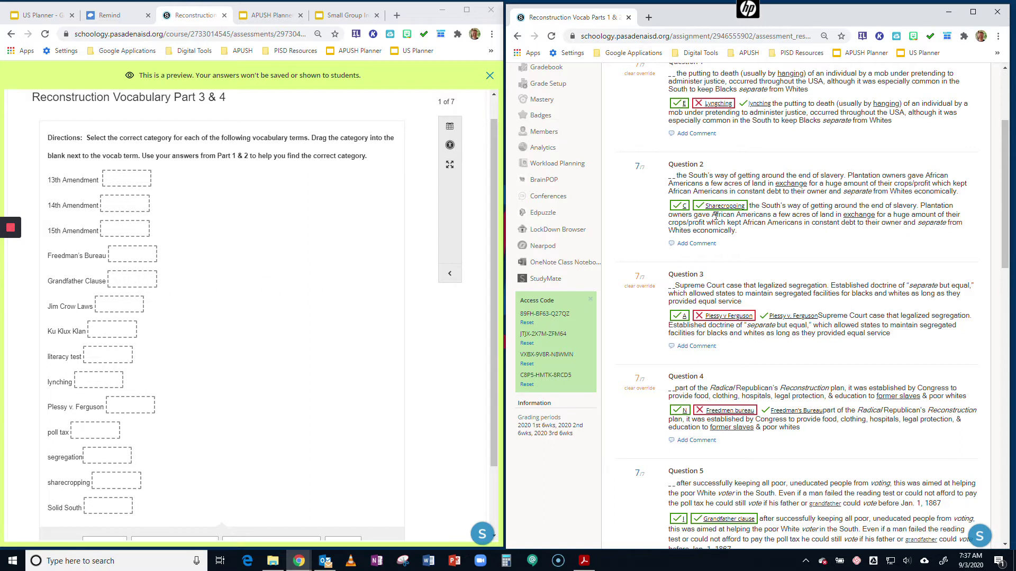
- Scroll down to reveal the category chips: separate, Radical Reconstruction, Addition to the Constitution, voting
scroll(715, 216, "up", 1)
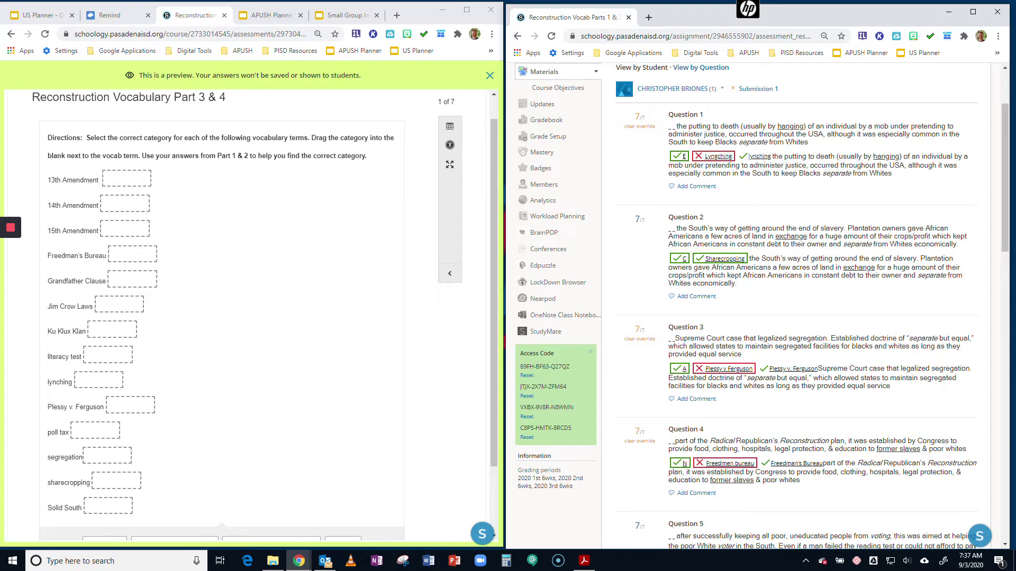
scroll(766, 134, "down", 1)
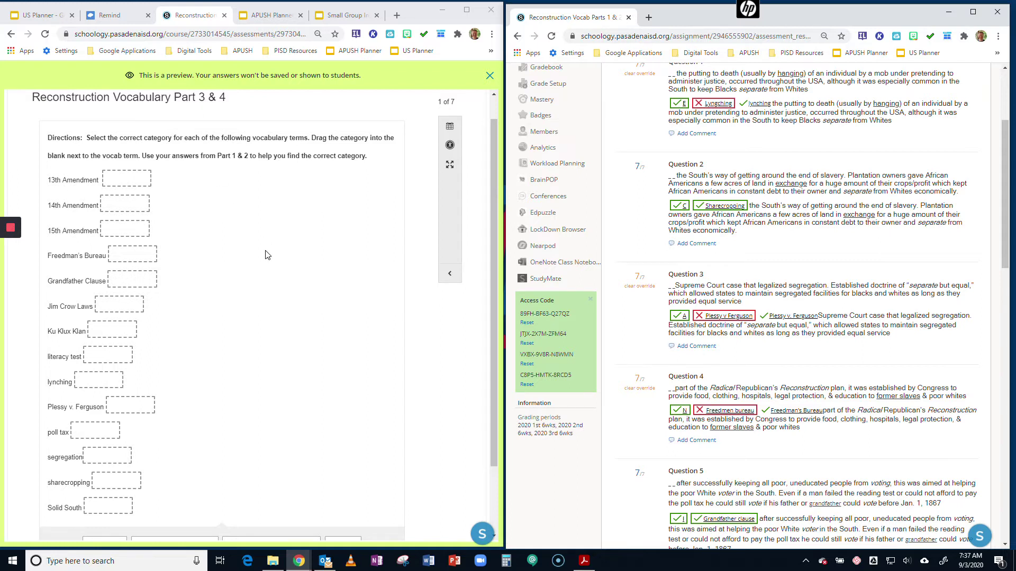
scroll(265, 252, "down", 1)
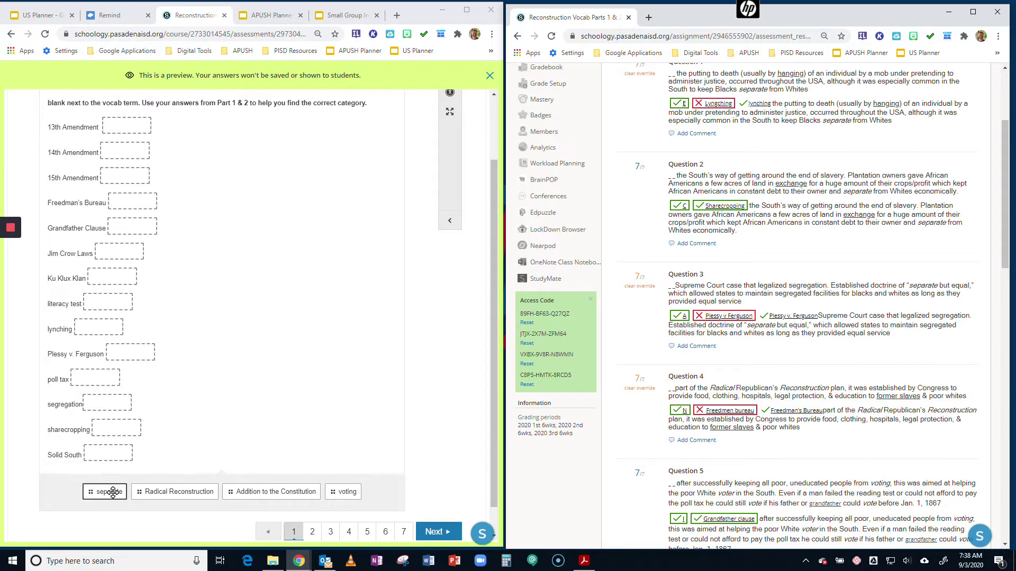
- Drop 'separate' beside sharecropping and Plessy v. Ferguson, and 'Radical Reconstruction' beside Freedman's Bureau
left_click_drag(109, 491, 119, 429)
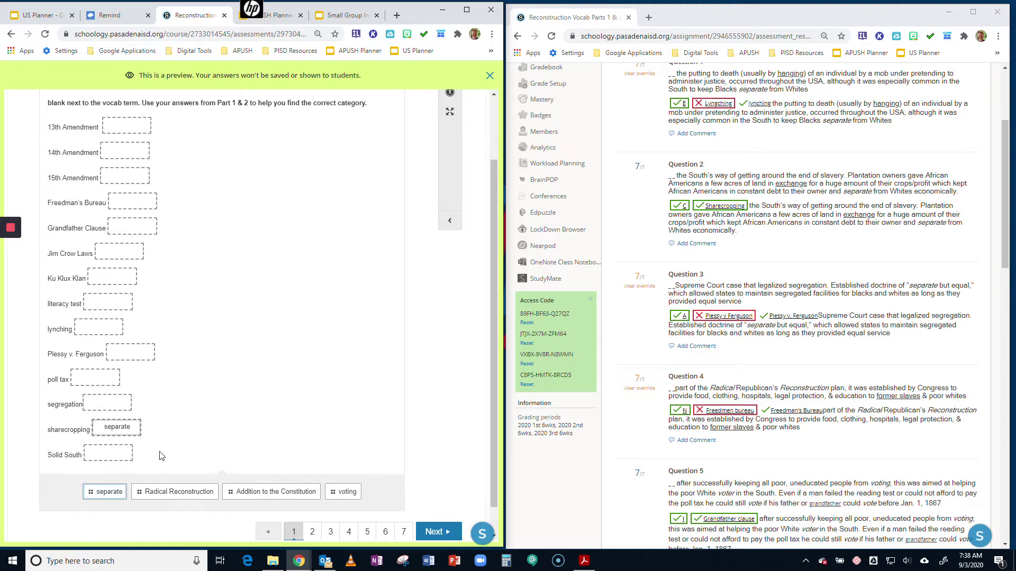
left_click_drag(110, 489, 139, 354)
scroll(814, 365, "down", 1)
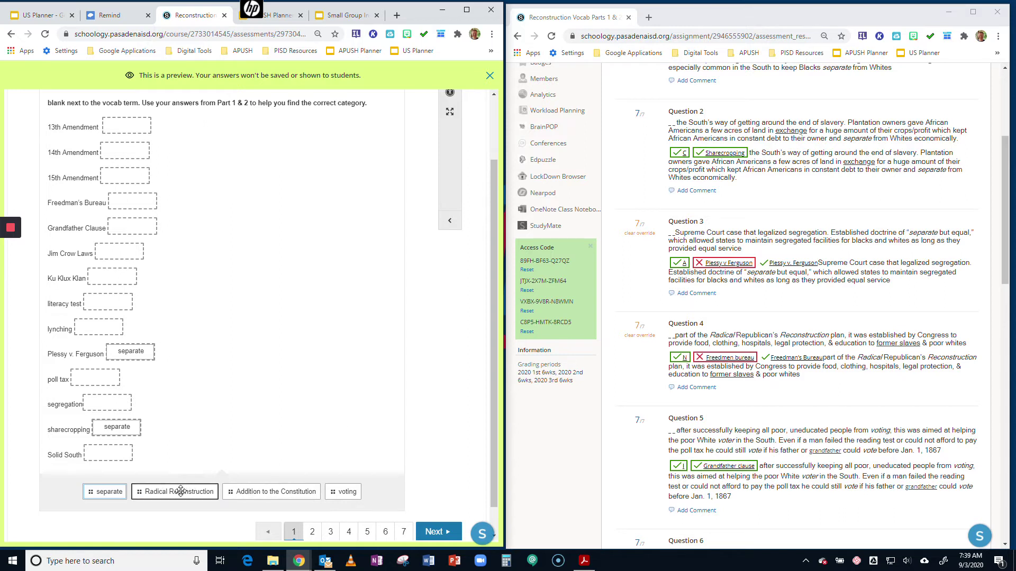
left_click_drag(177, 491, 138, 206)
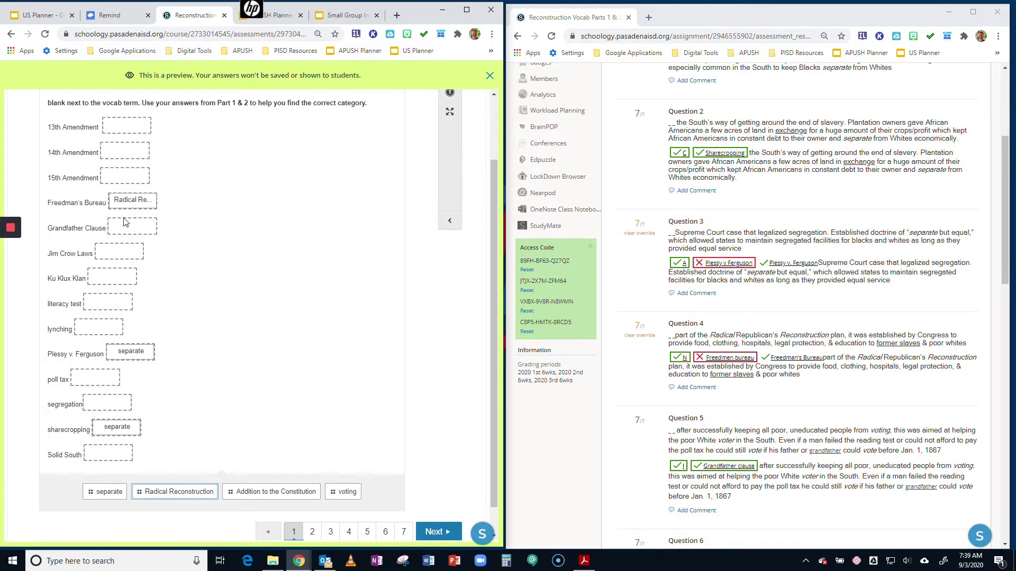
scroll(400, 463, "down", 1)
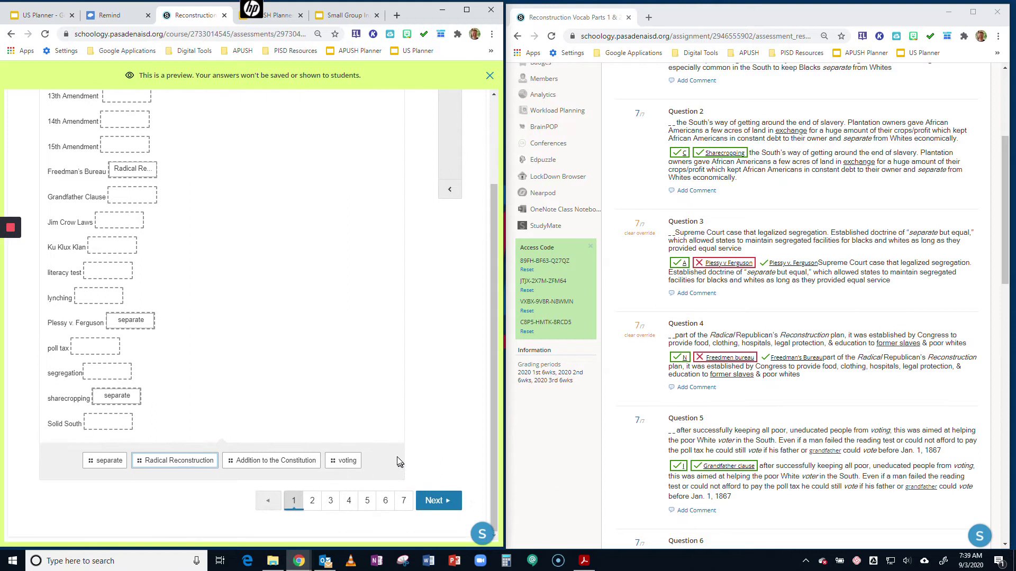
- Advance two pages to question 3 of 7 on Jim Crow Laws and sharecropping
left_click(440, 500)
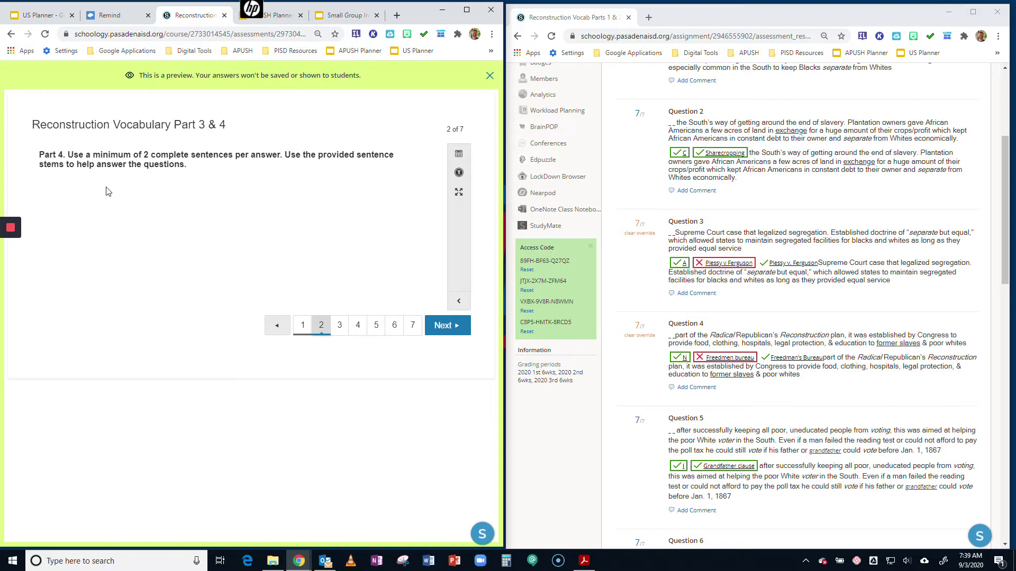
left_click(443, 328)
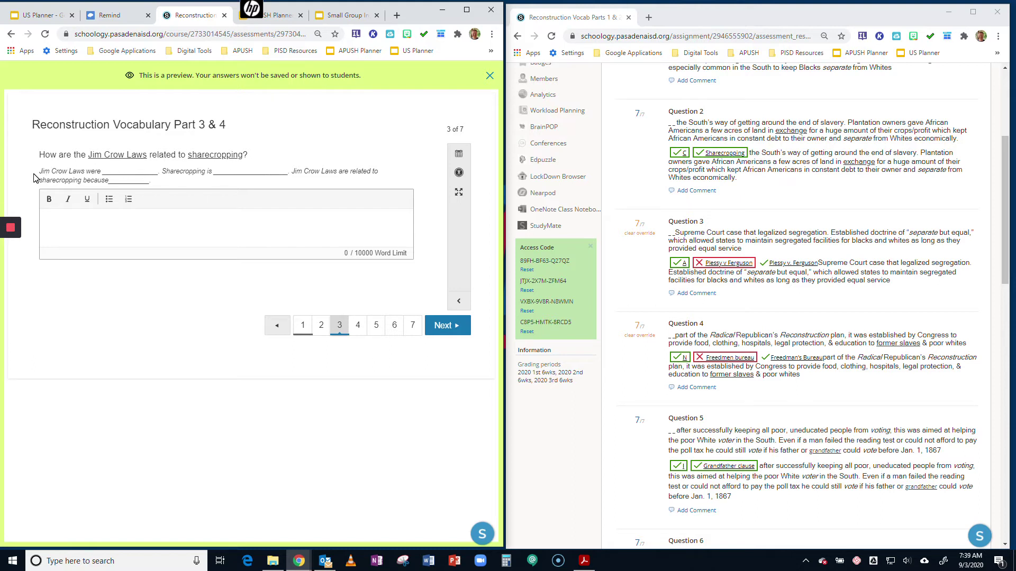
left_click_drag(41, 171, 155, 182)
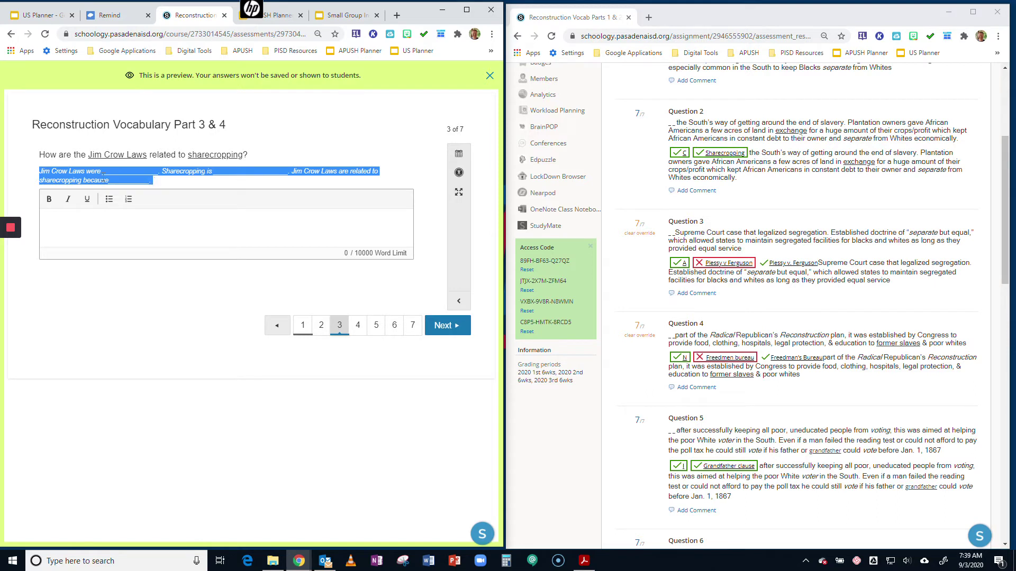
right_click(84, 178)
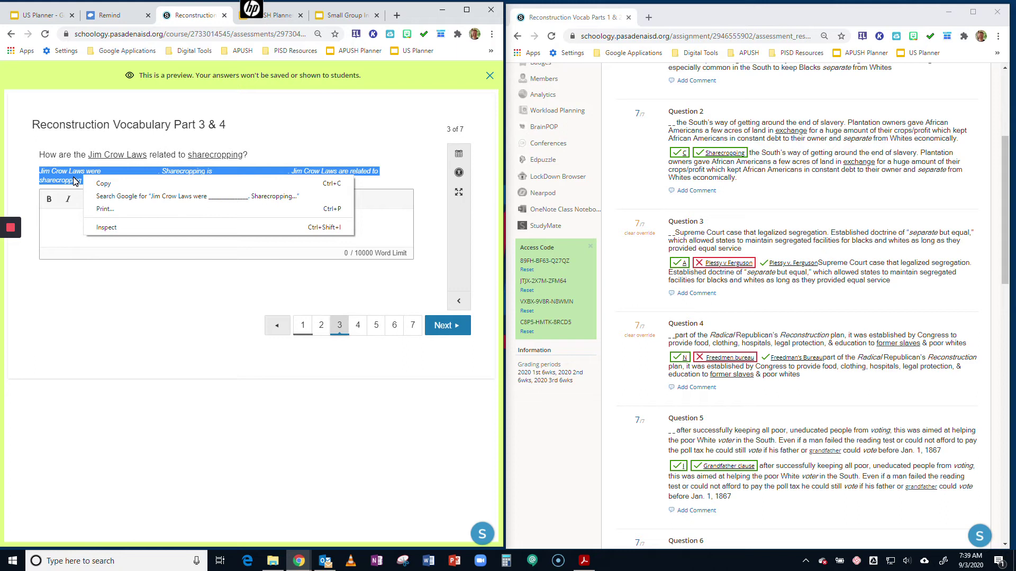
left_click(63, 217)
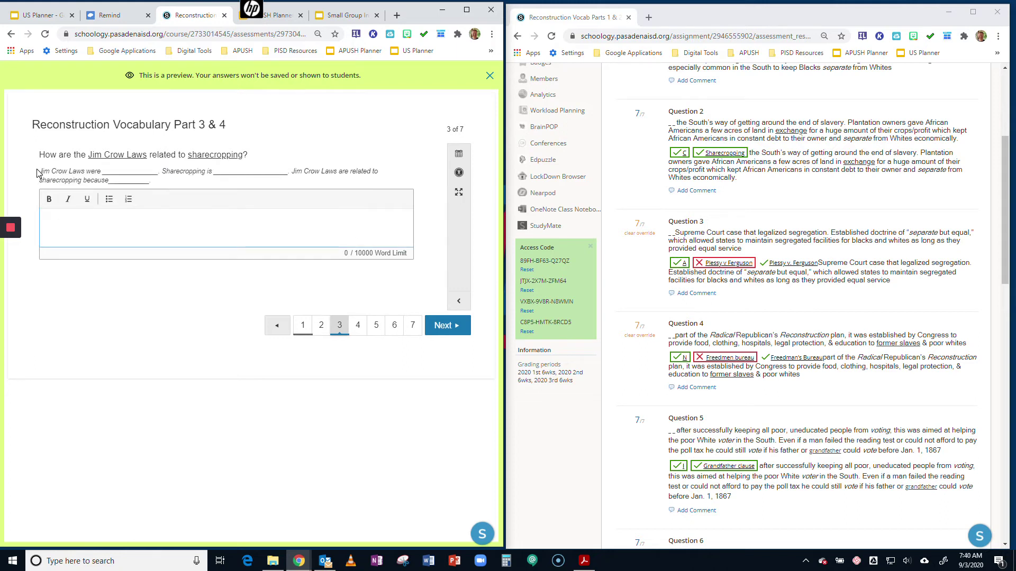
left_click_drag(38, 173, 161, 188)
key("ctrl+c")
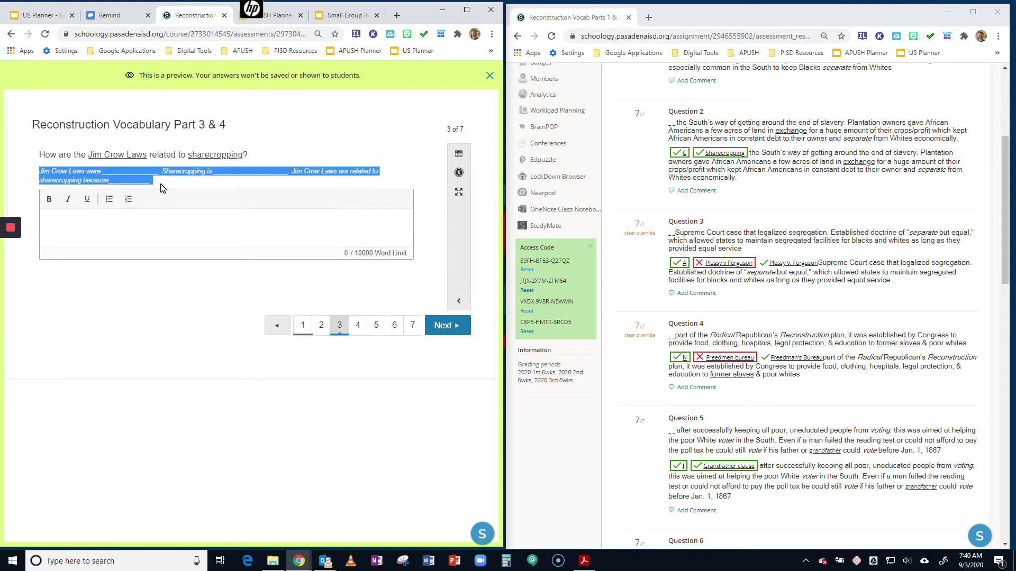
left_click(107, 213)
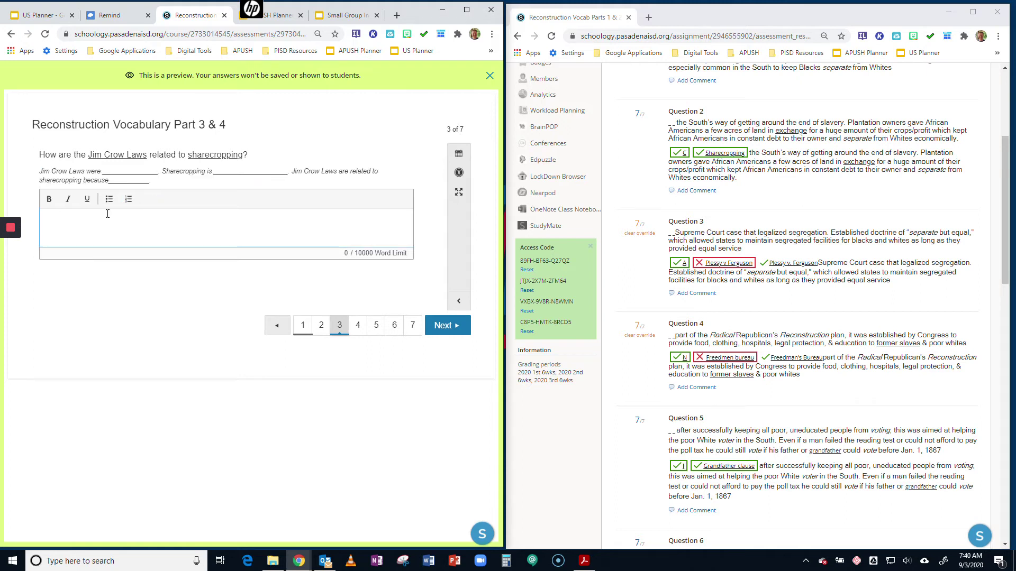
- Paste the sentence stems and finish 'Jim Crow Laws were' with 'laws that separated blacks and whites in public places'
key("ctrl+v")
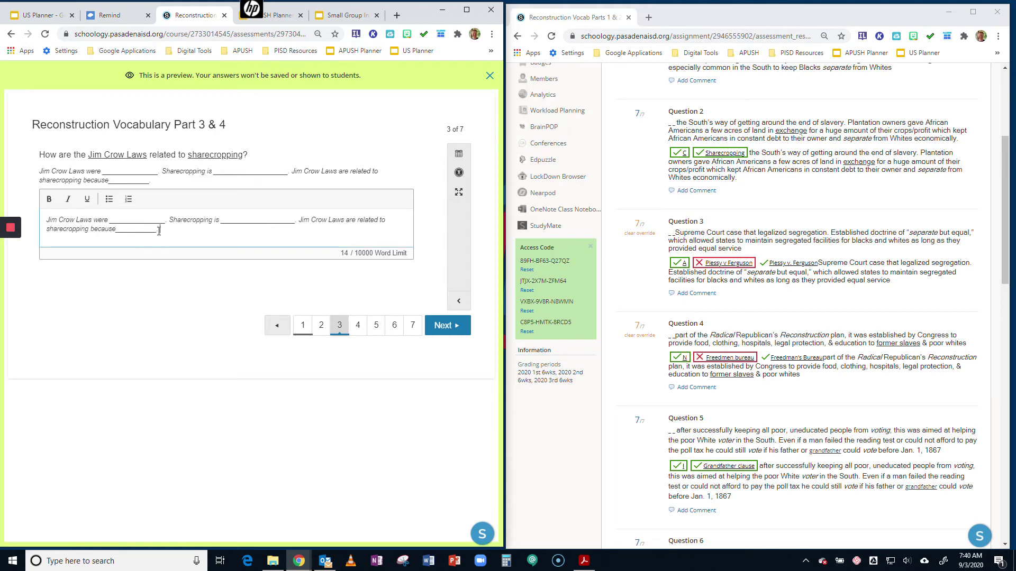
double_click(135, 220)
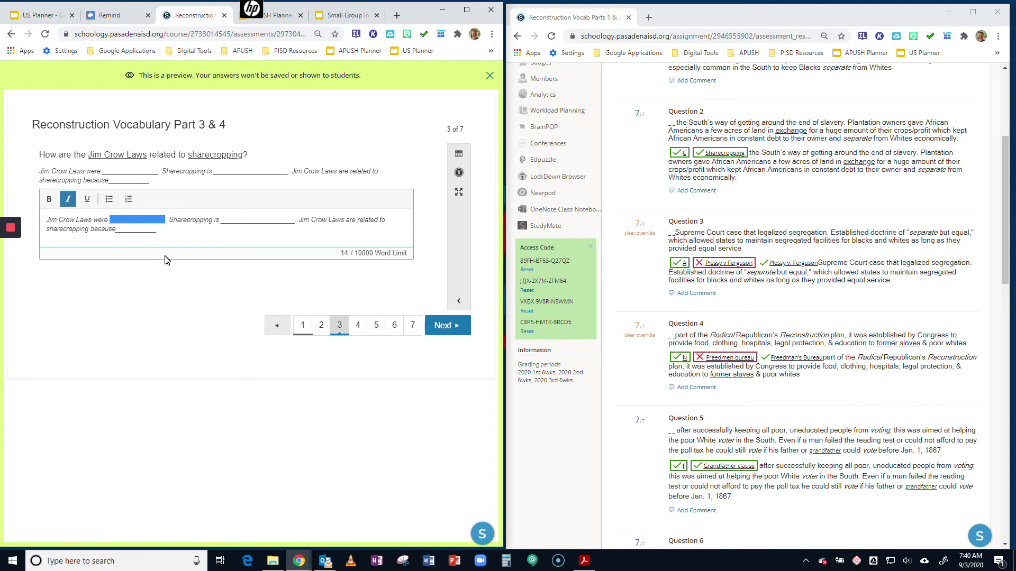
type("la")
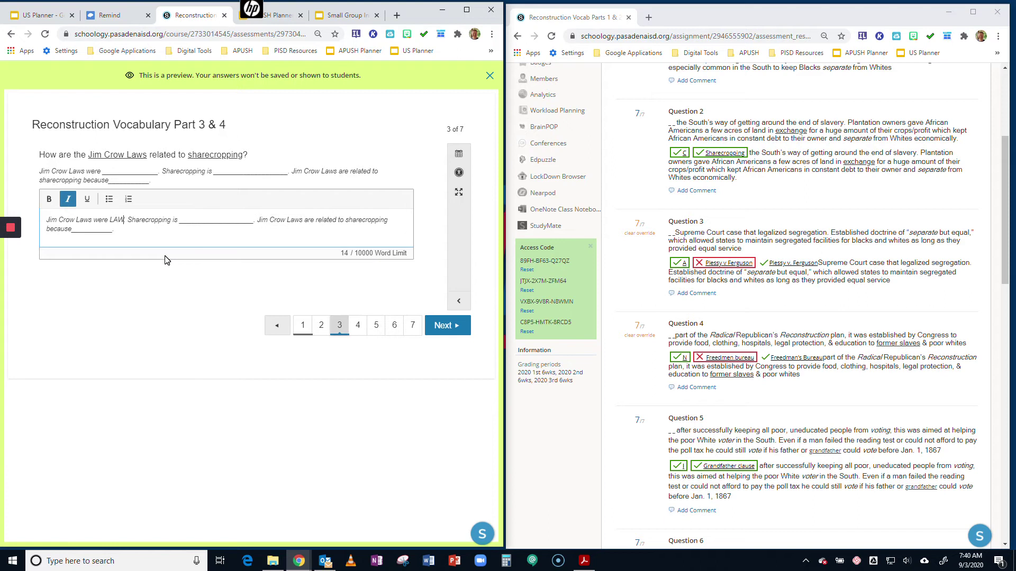
type("ws that")
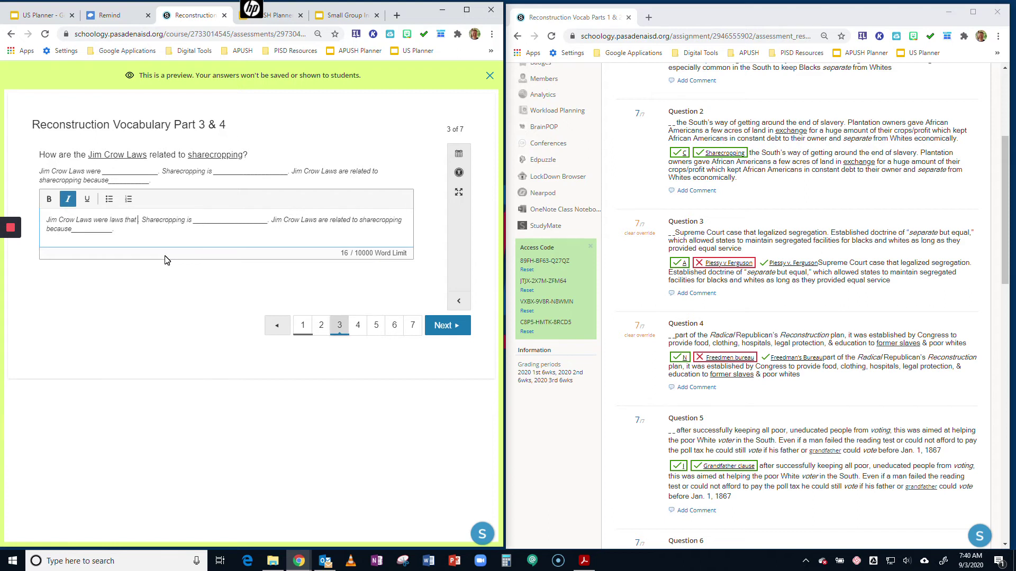
type(" seap")
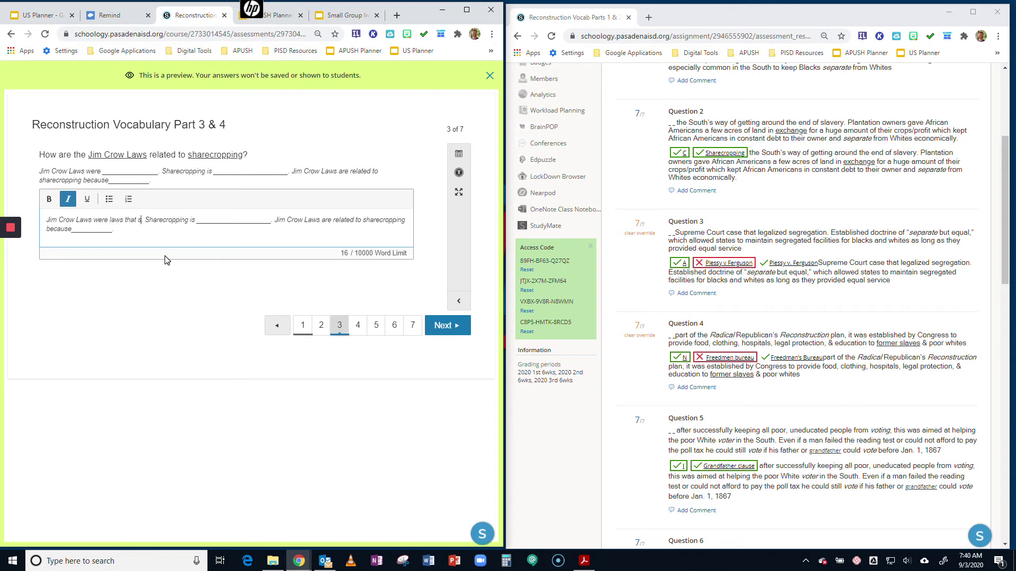
key("BackSpace")
key("BackSpace")
type("parated b")
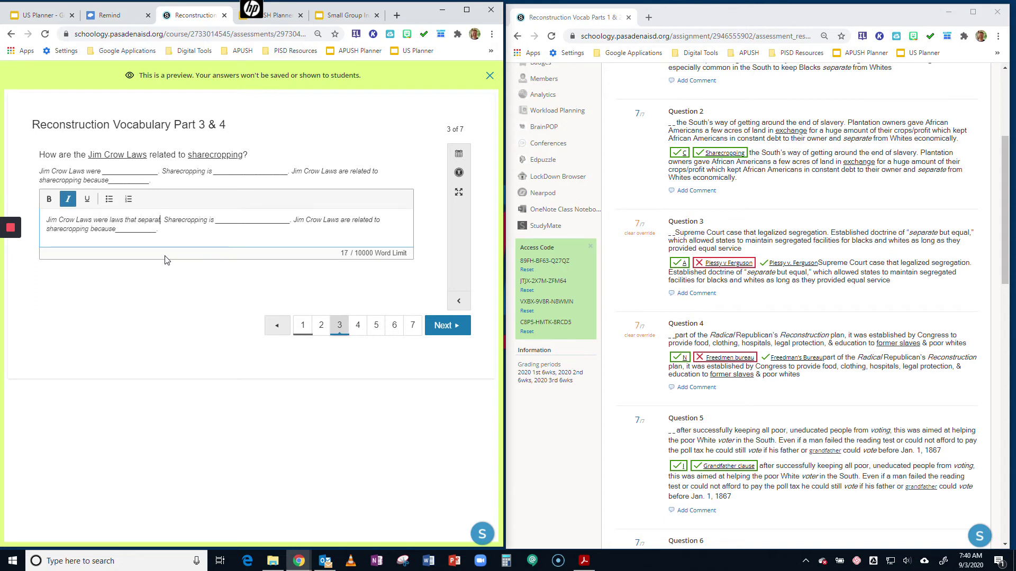
type("lacks and w")
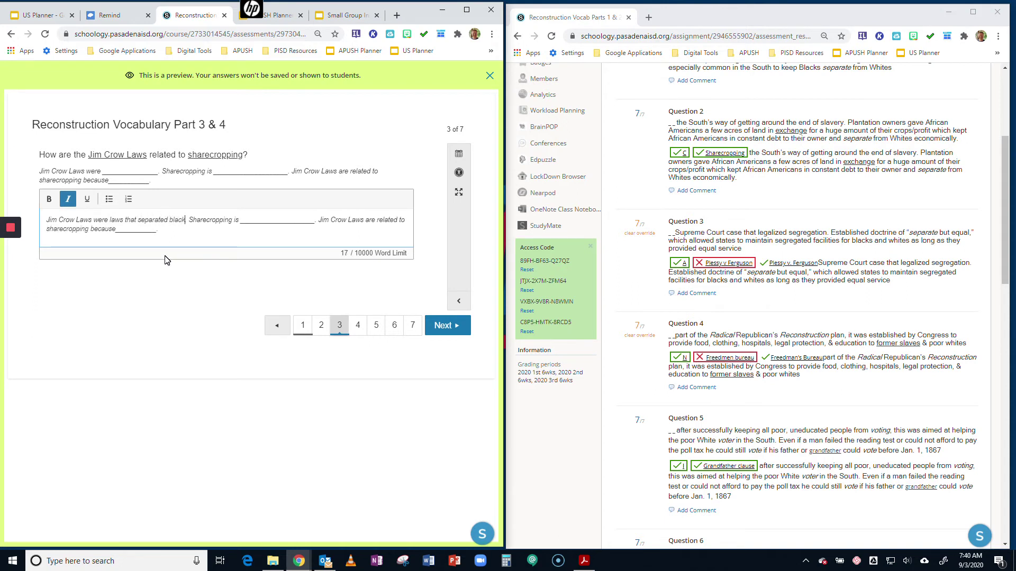
type("hites in publi c")
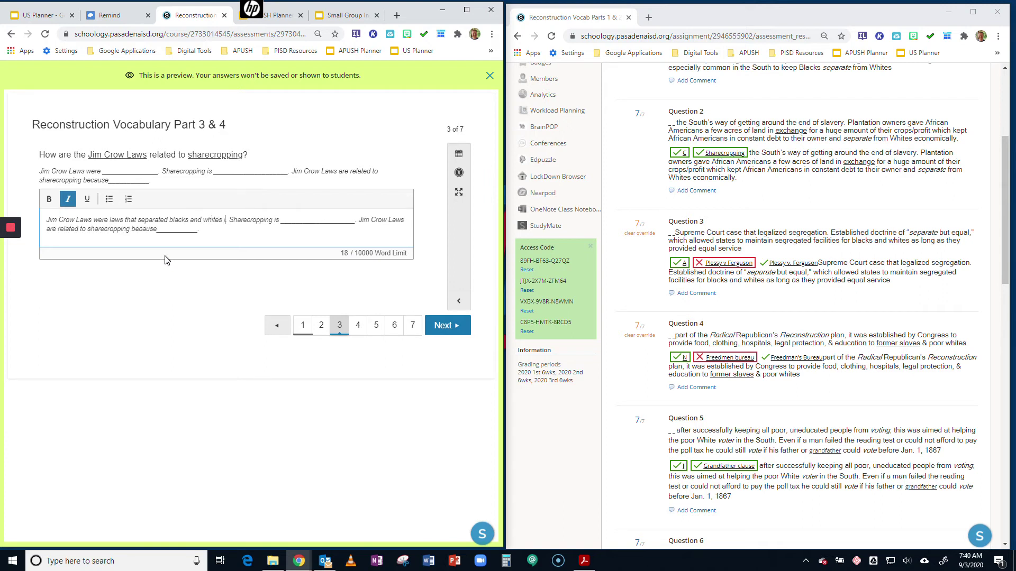
key("BackSpace")
key("BackSpace")
type("c places")
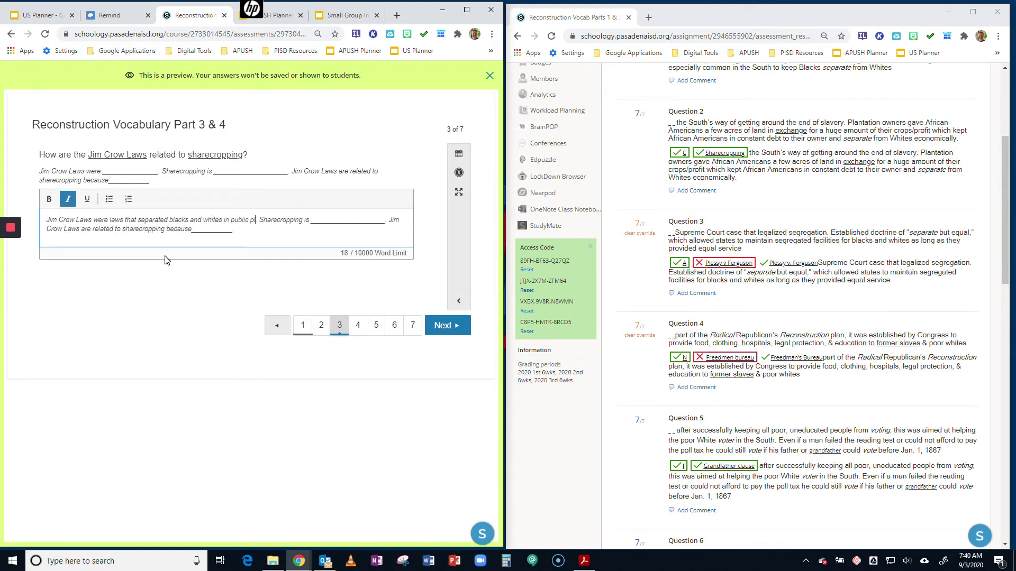
- Finish 'Sharecropping is' with 'an economic system like slavery that separated blacks and whites.'
double_click(349, 220)
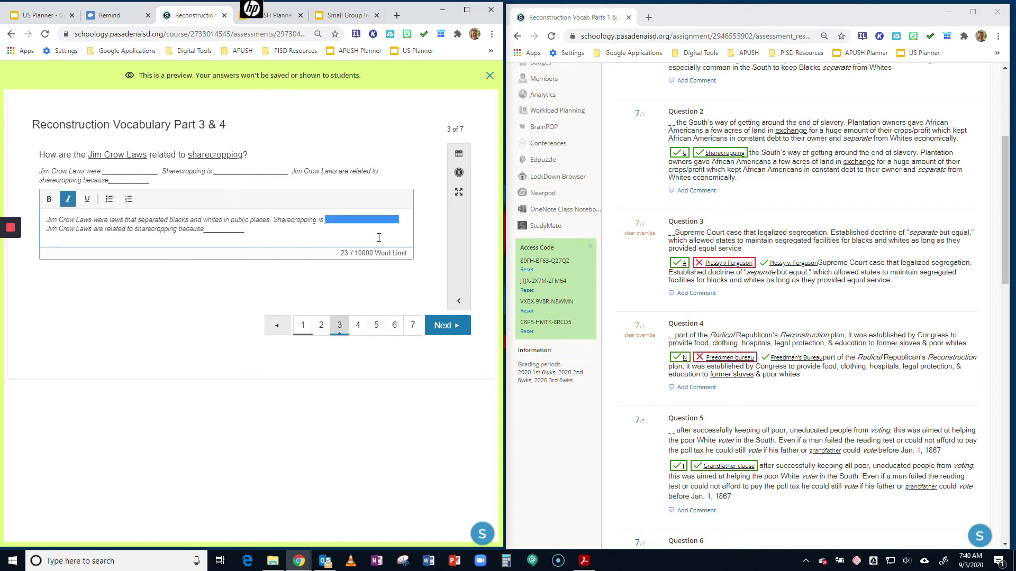
type("an econom")
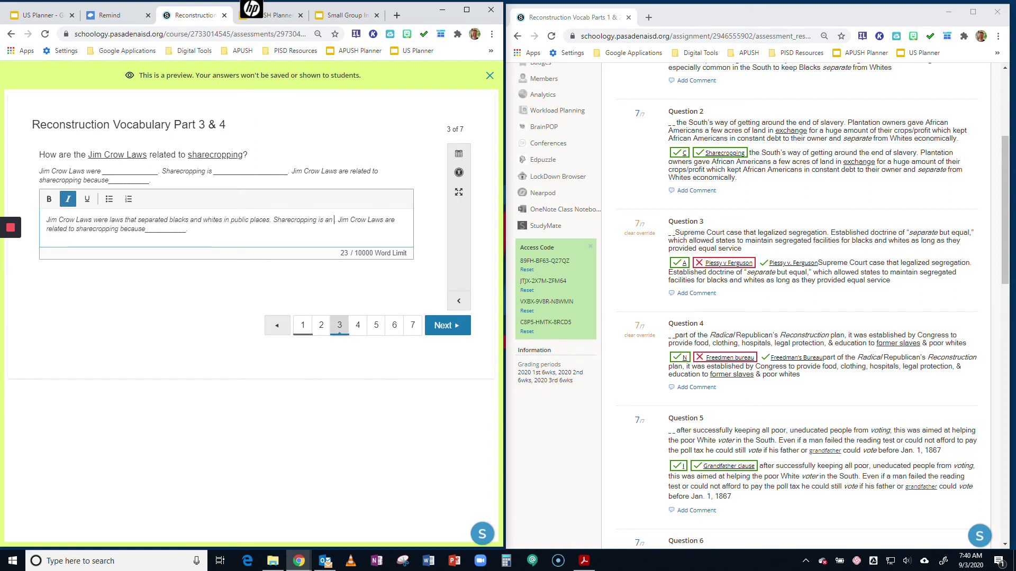
key("BackSpace")
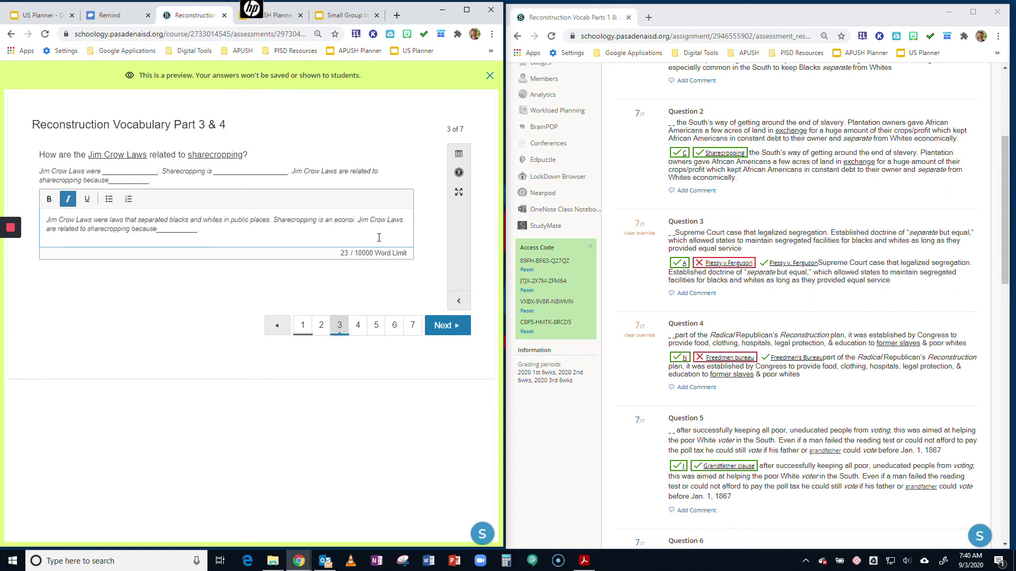
type("system")
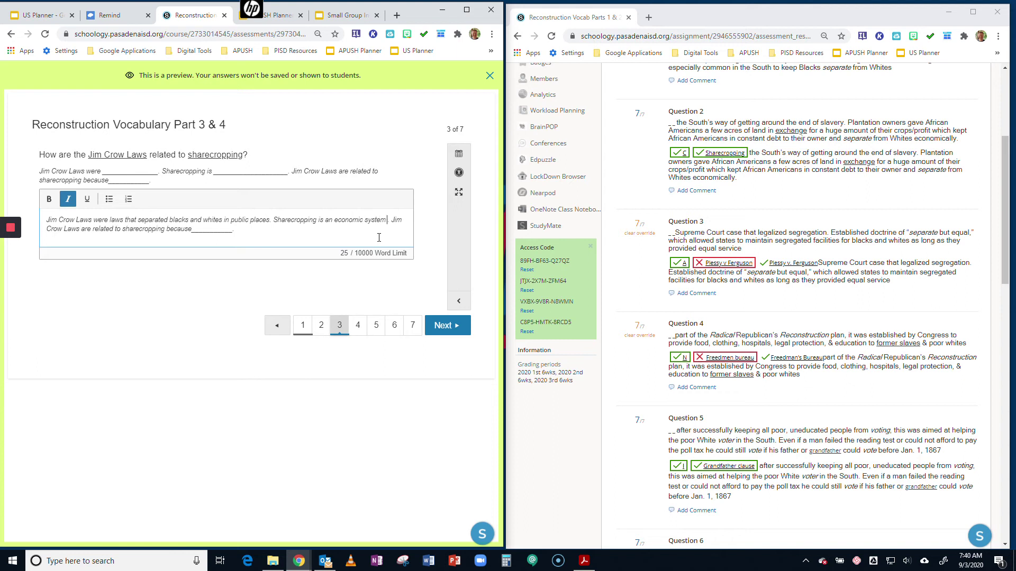
type(" like slavery that s")
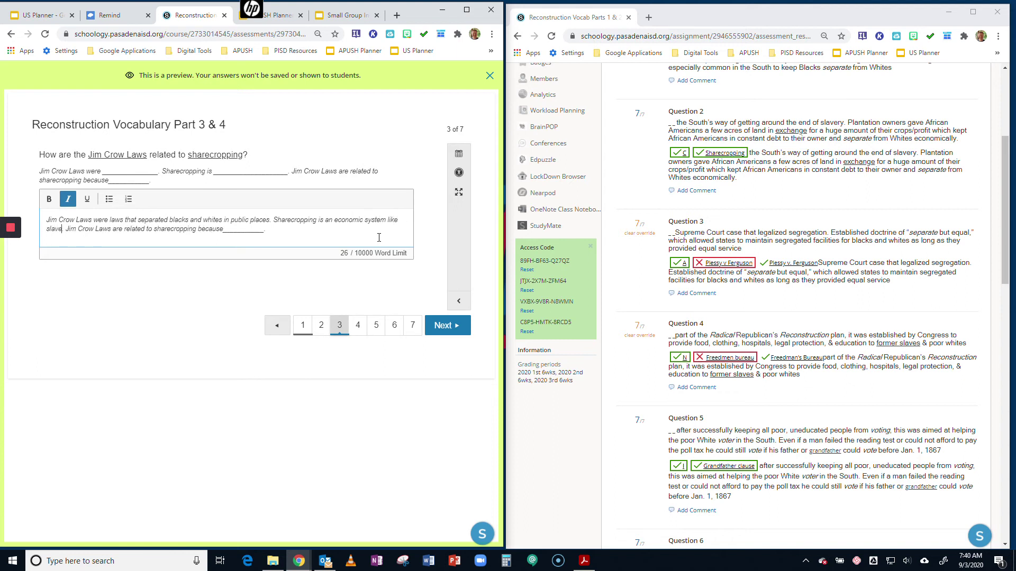
type("eparated blacks")
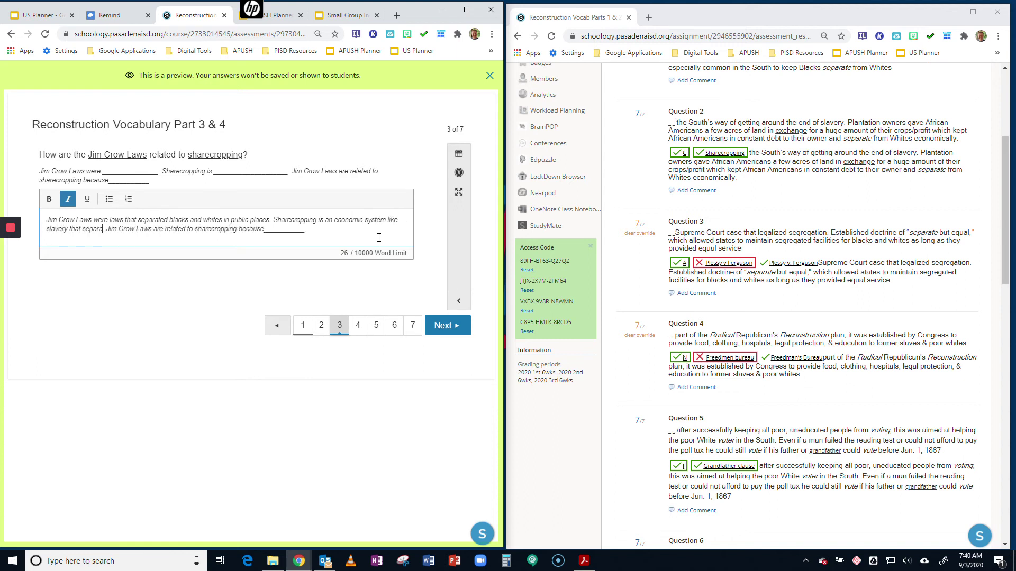
type(" and whites")
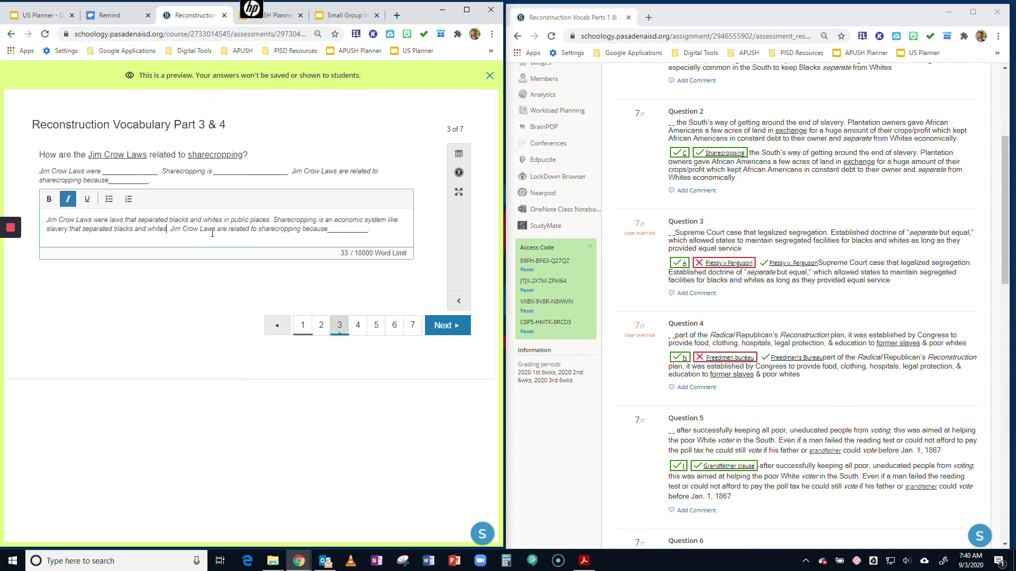
type(".")
double_click(341, 231)
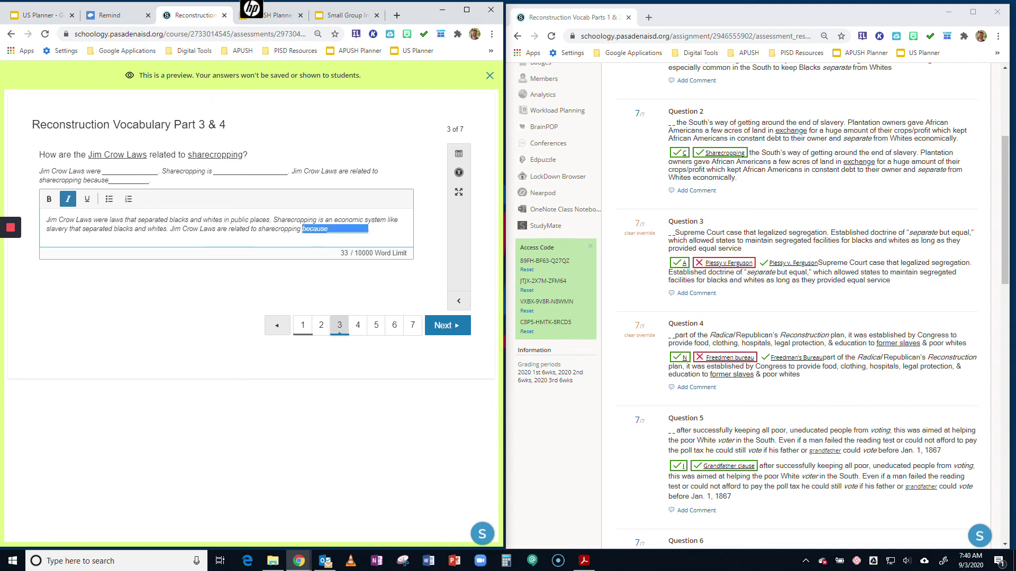
left_click(342, 228)
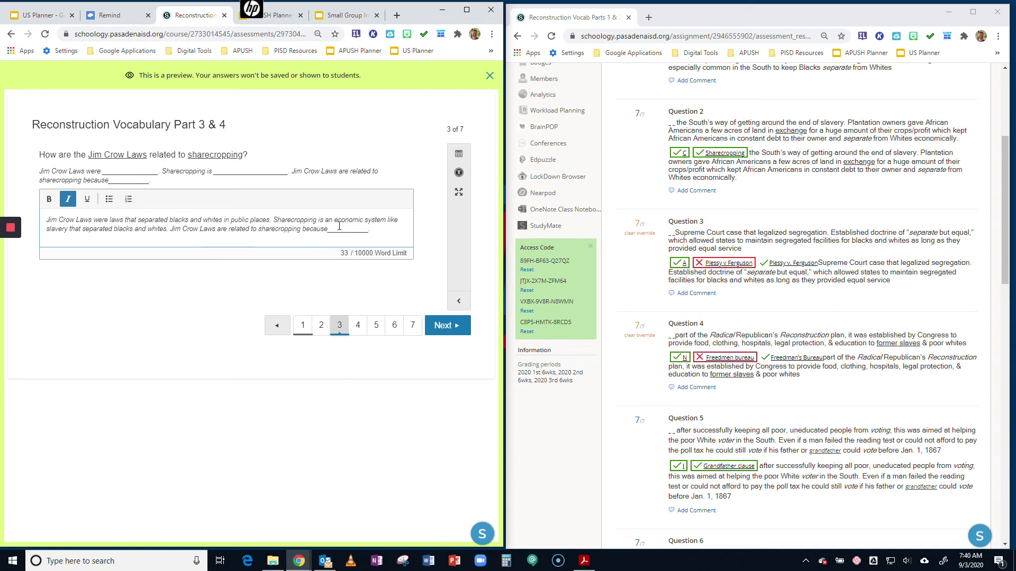
- Skip past question 4 on the Ku Klux Klan to reach question 5 of 7
left_click(446, 327)
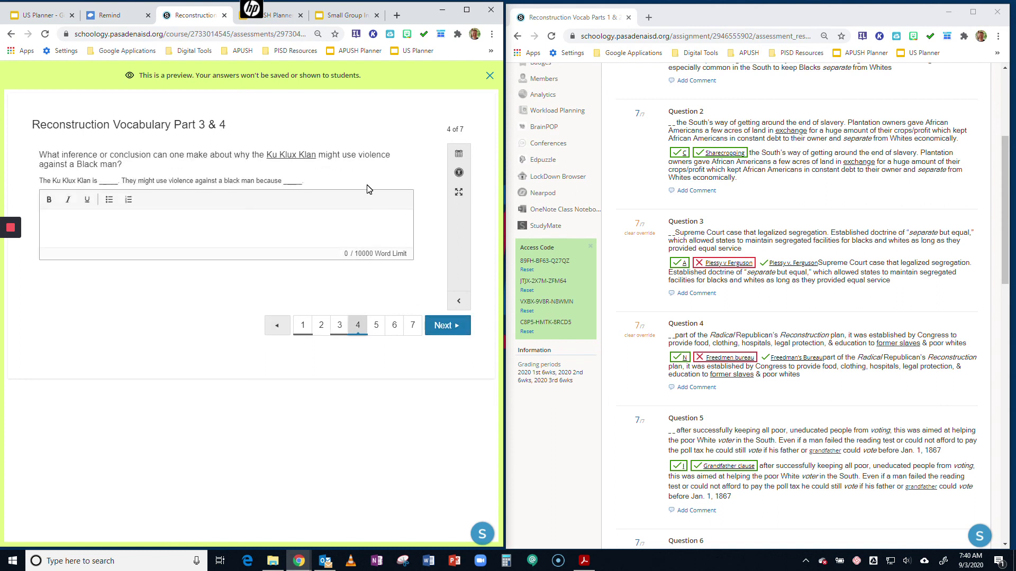
left_click(449, 327)
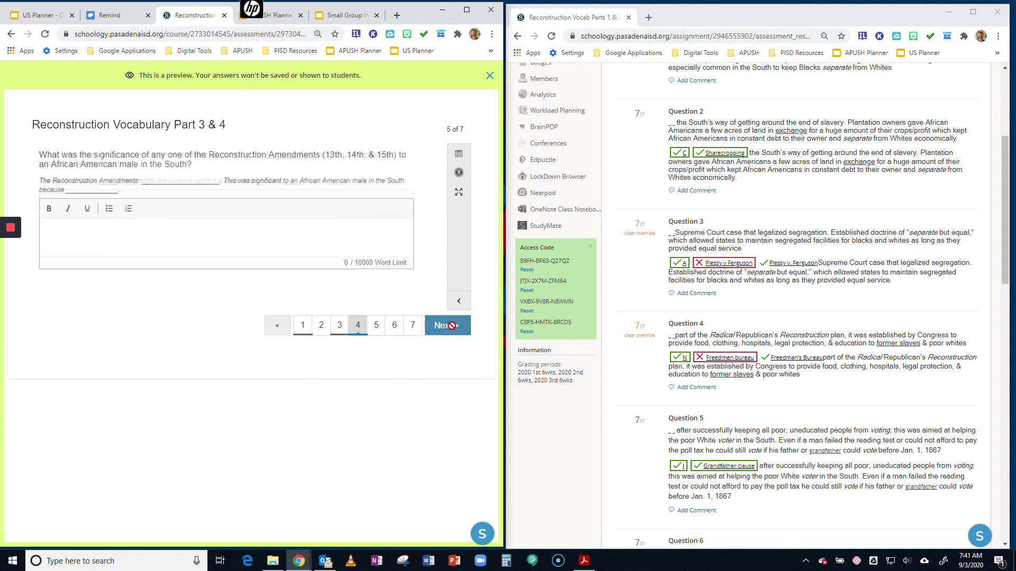